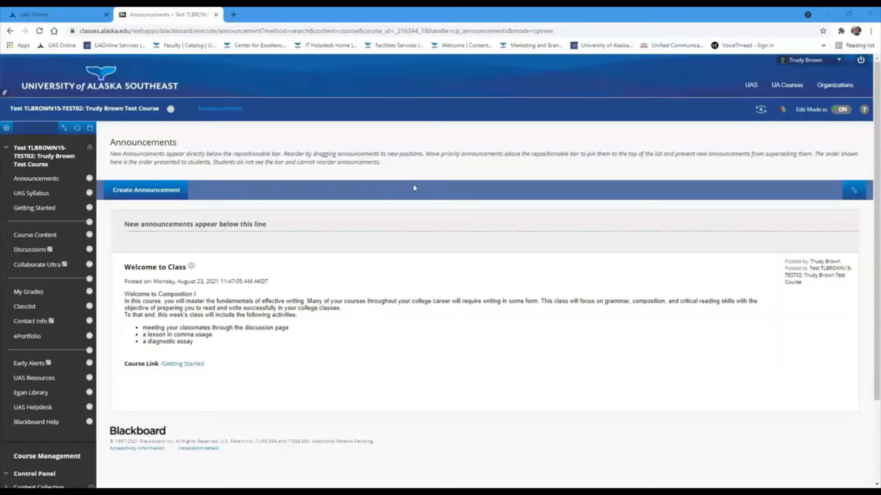
Open the course's list of surveys from Tests, Surveys, and Pools in the course tools.
{"action": "scroll", "coordinate": [40, 323], "scroll_direction": "down", "scroll_amount": 2}
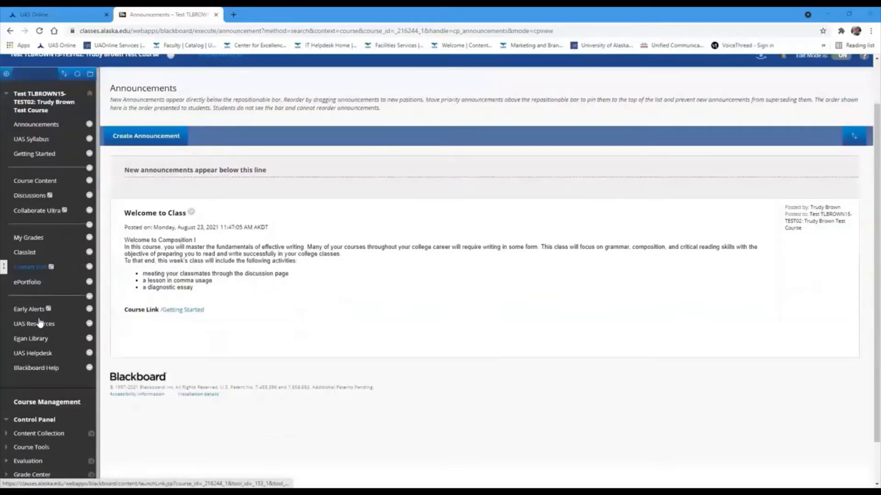
{"action": "left_click", "coordinate": [7, 399]}
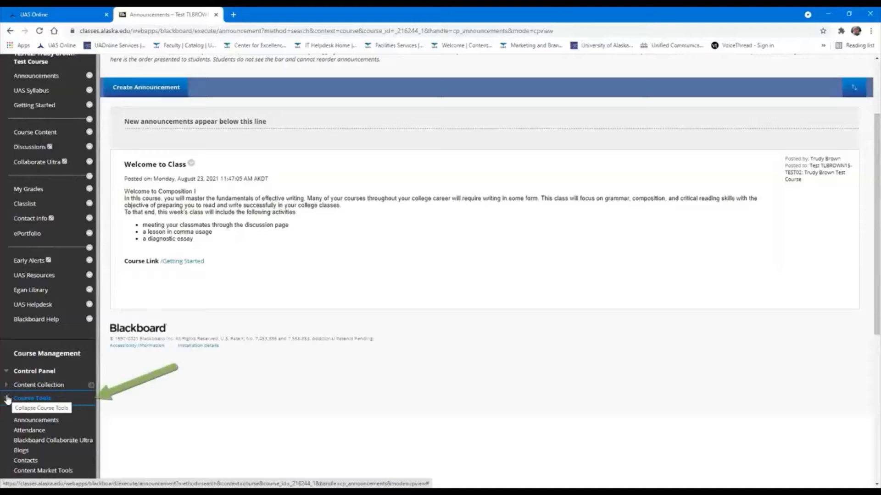
{"action": "scroll", "coordinate": [6, 399], "scroll_direction": "down", "scroll_amount": 6}
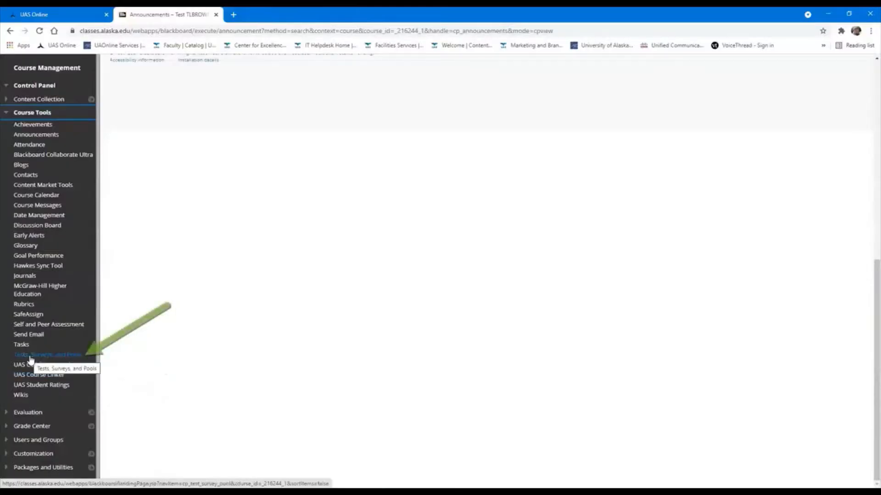
{"action": "left_click", "coordinate": [31, 358]}
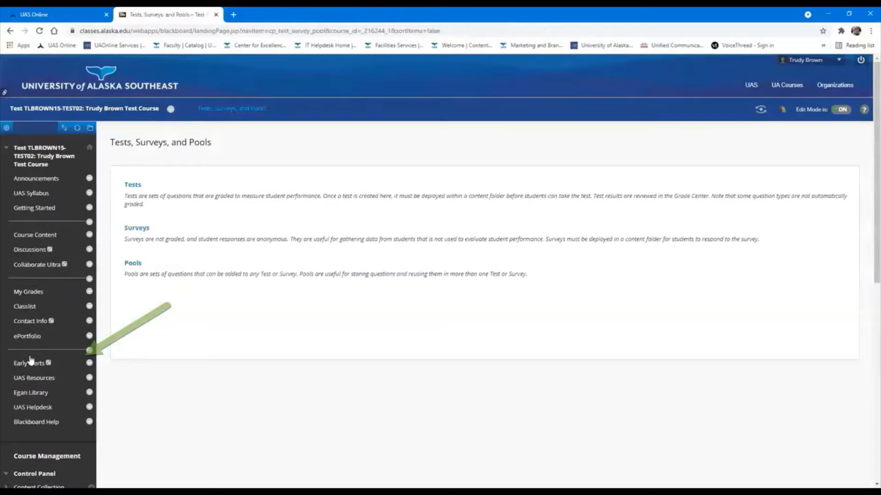
{"action": "left_click", "coordinate": [133, 230]}
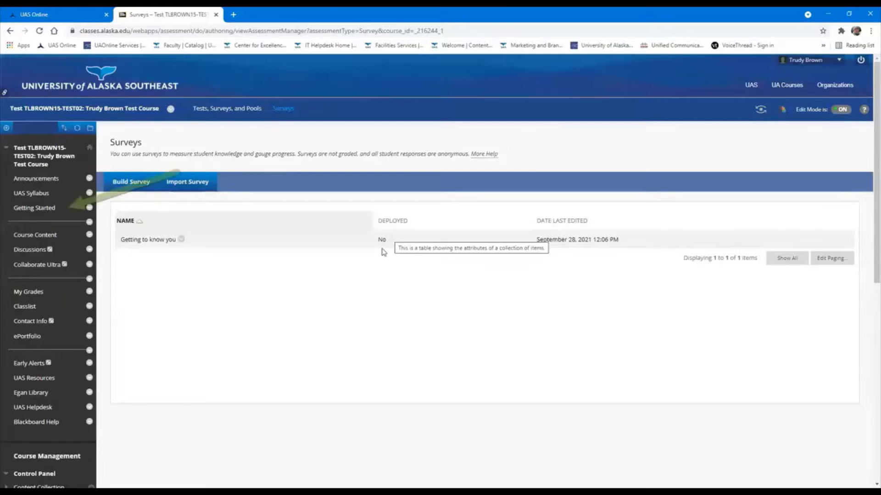
Add the existing survey "Getting to know you" to the Getting Started content area.
{"action": "left_click", "coordinate": [51, 208]}
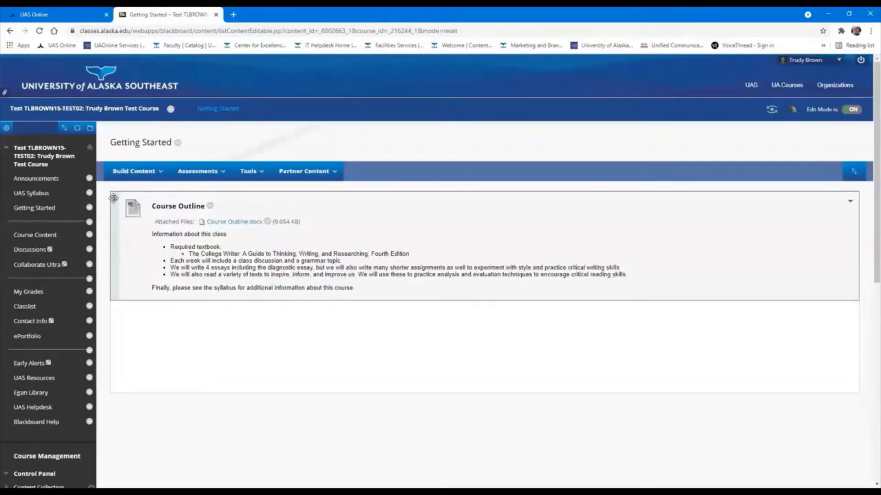
{"action": "left_click", "coordinate": [200, 181]}
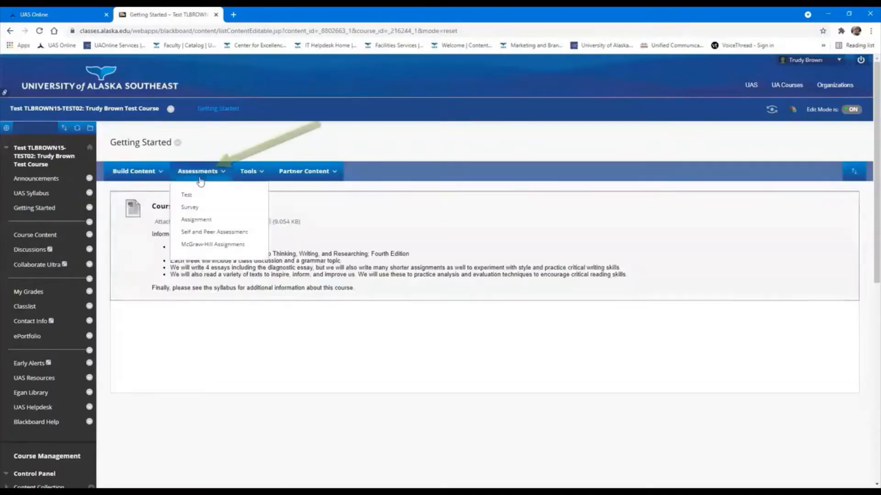
{"action": "left_click", "coordinate": [203, 210]}
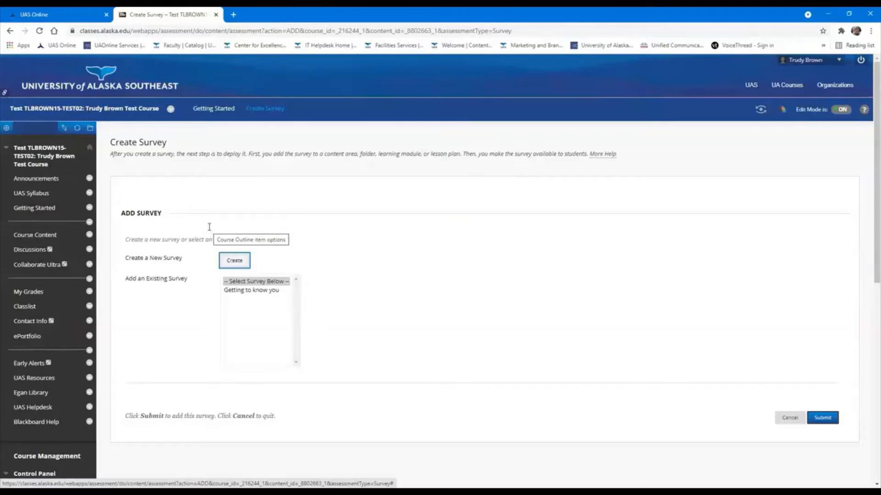
{"action": "left_click", "coordinate": [251, 290]}
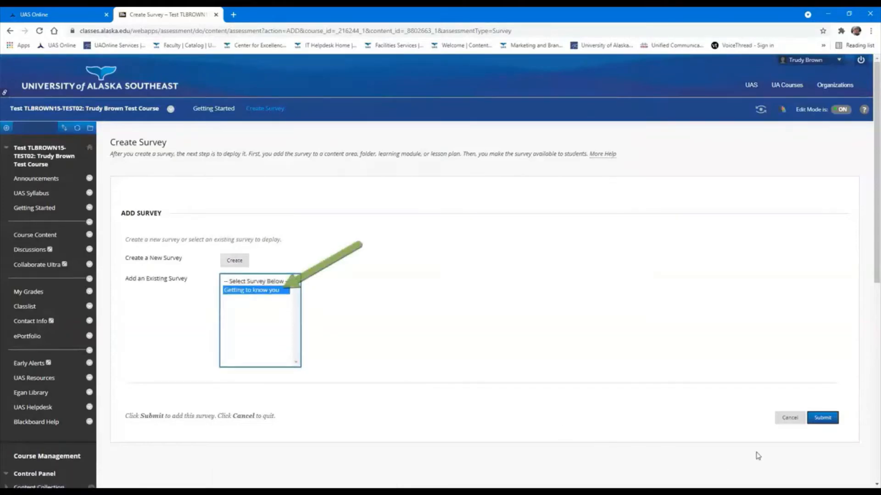
{"action": "left_click", "coordinate": [821, 417]}
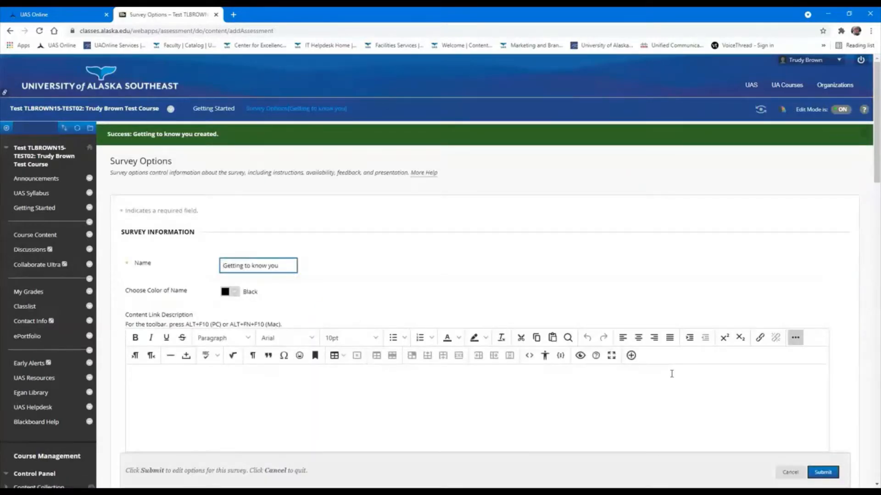
Make the "Getting to know you" survey available to students and submit its options.
{"action": "scroll", "coordinate": [672, 374], "scroll_direction": "down", "scroll_amount": 7}
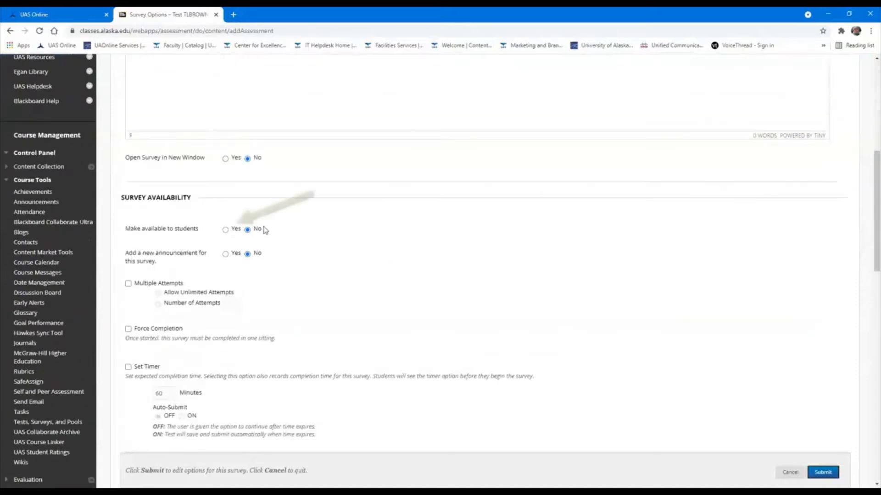
{"action": "left_click", "coordinate": [225, 231]}
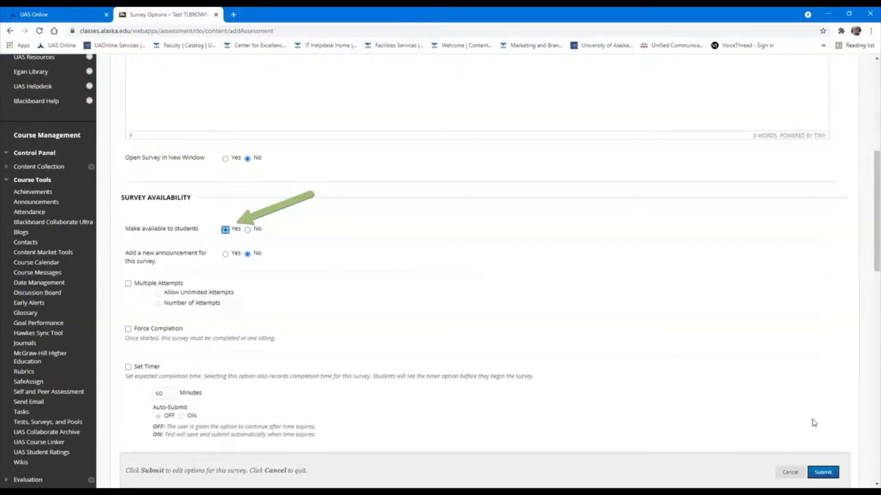
{"action": "left_click", "coordinate": [823, 472]}
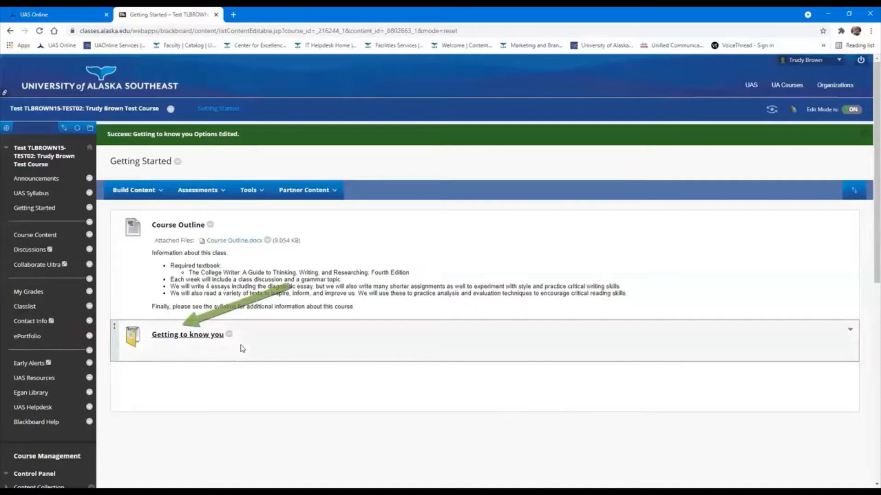
Enter student preview and begin the "Getting to know you" survey from the Getting Started page.
{"action": "left_click", "coordinate": [778, 113]}
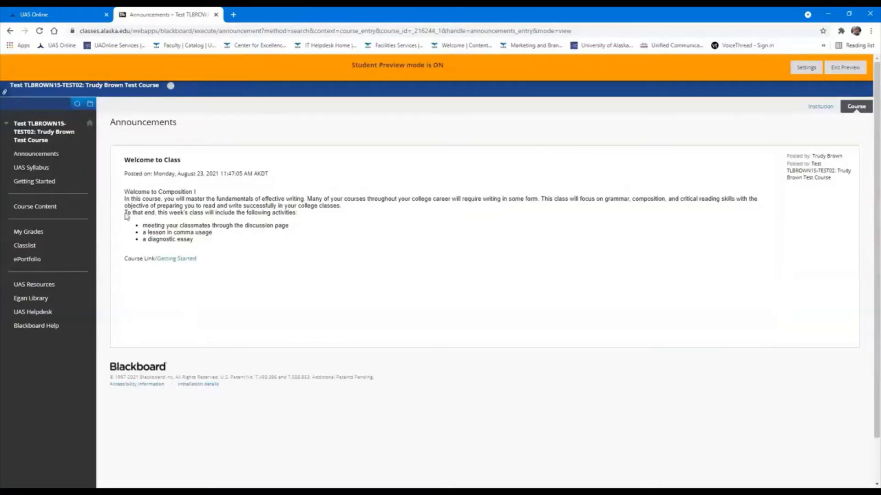
{"action": "left_click", "coordinate": [30, 184]}
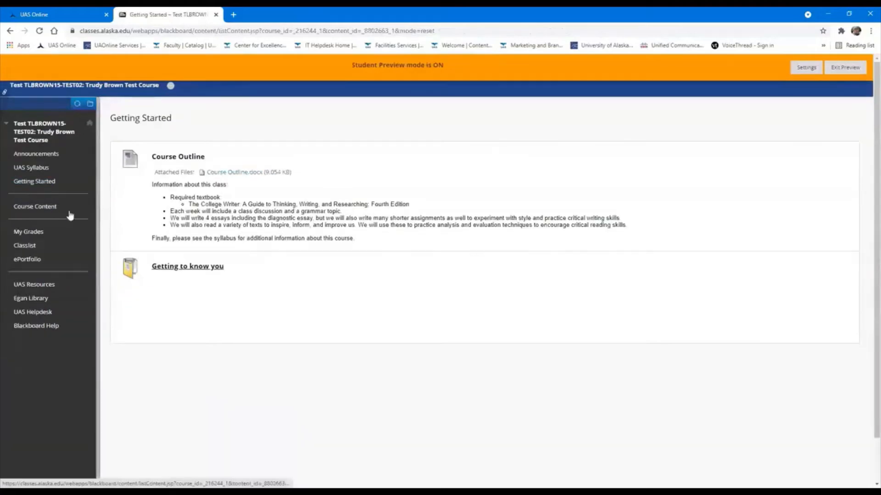
{"action": "left_click", "coordinate": [196, 270]}
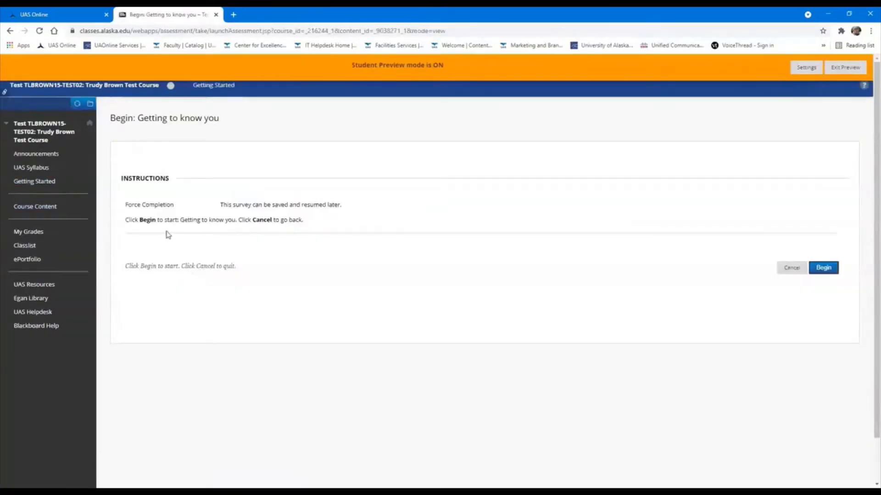
{"action": "left_click", "coordinate": [825, 268]}
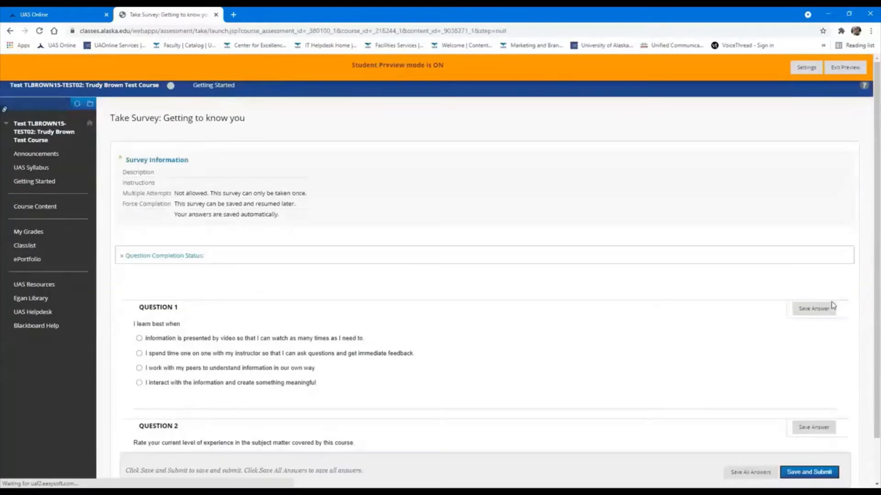
Answer "I work with my peers to understand information in our own way" and "I am familiar with some of the concepts", and submit the survey.
{"action": "left_click", "coordinate": [139, 369]}
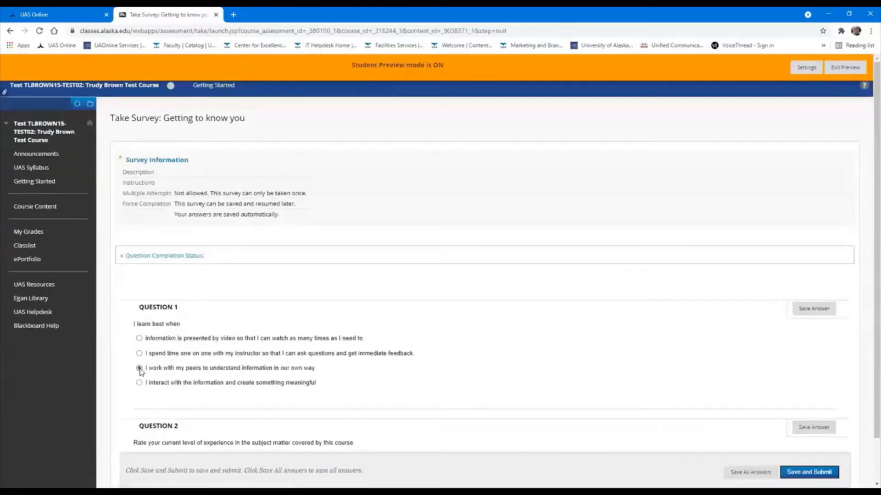
{"action": "scroll", "coordinate": [139, 369], "scroll_direction": "down", "scroll_amount": 1}
{"action": "left_click", "coordinate": [330, 408]}
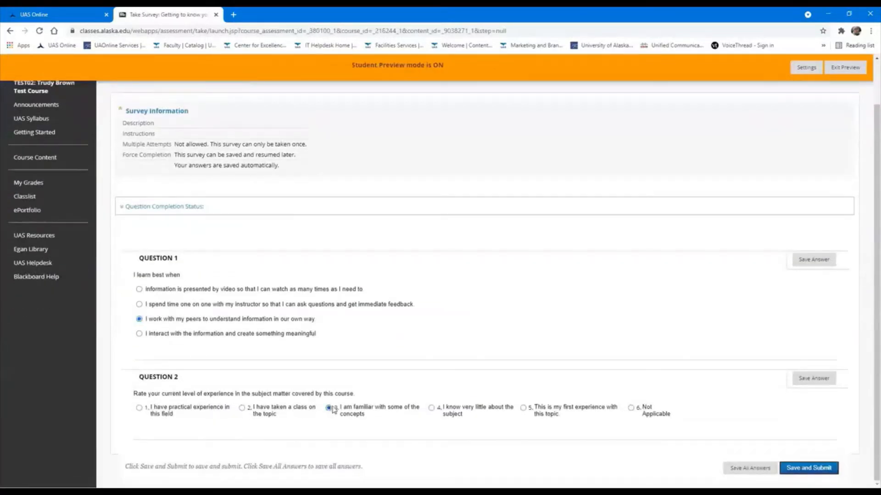
{"action": "left_click", "coordinate": [806, 468]}
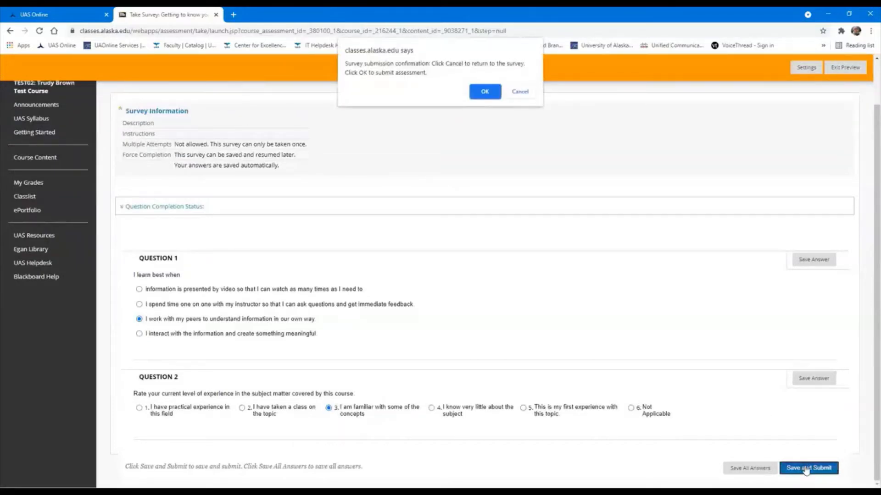
{"action": "left_click", "coordinate": [484, 92]}
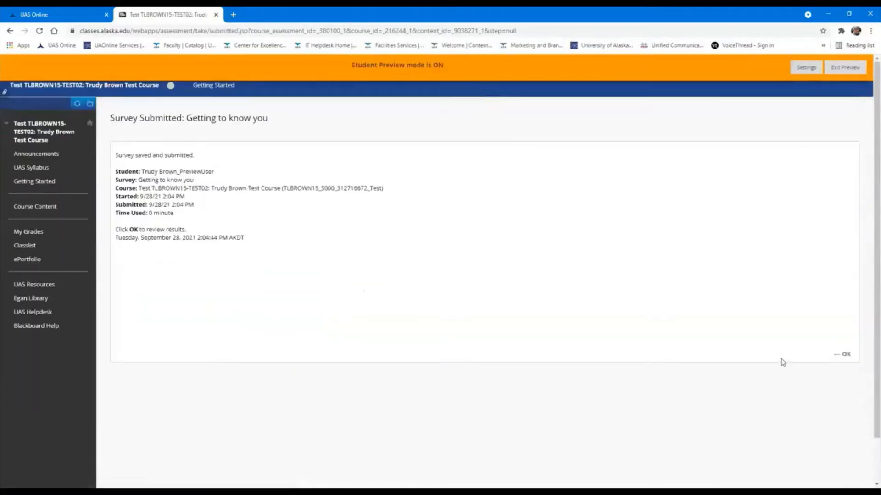
Review the survey submission and exit student preview, keeping the preview user and all data.
{"action": "left_click", "coordinate": [834, 357]}
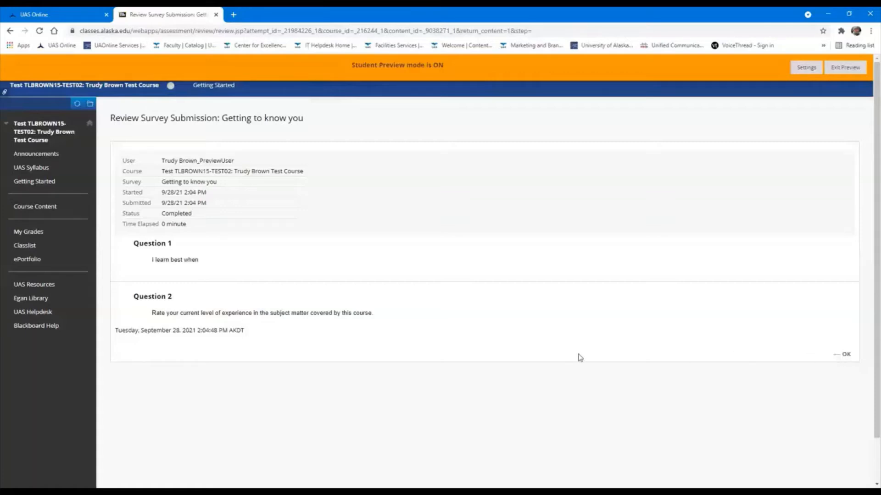
{"action": "left_click", "coordinate": [855, 68]}
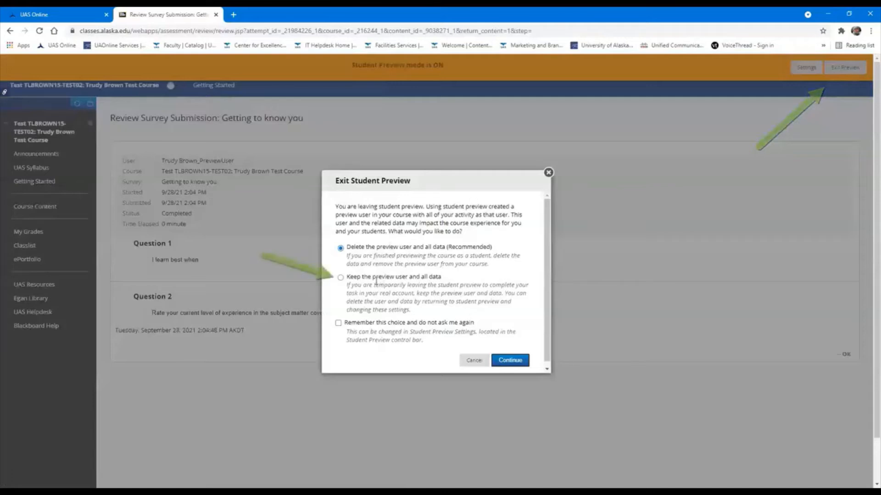
{"action": "left_click", "coordinate": [340, 277]}
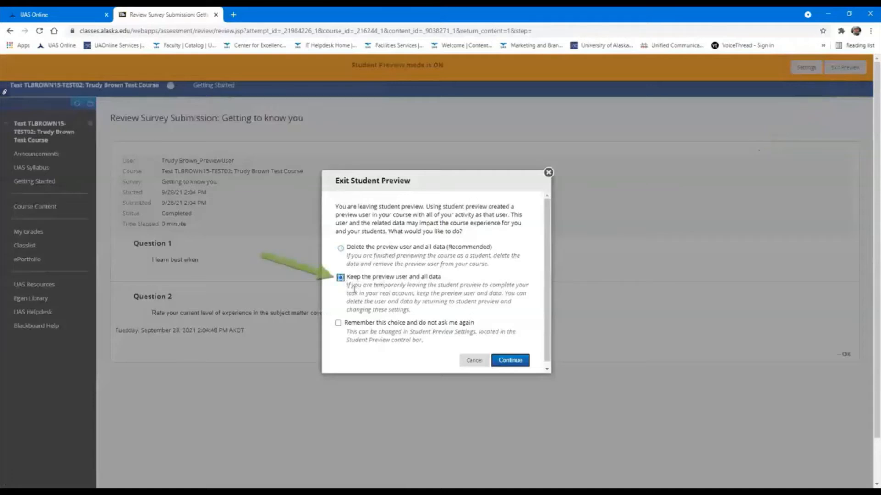
{"action": "left_click", "coordinate": [510, 360]}
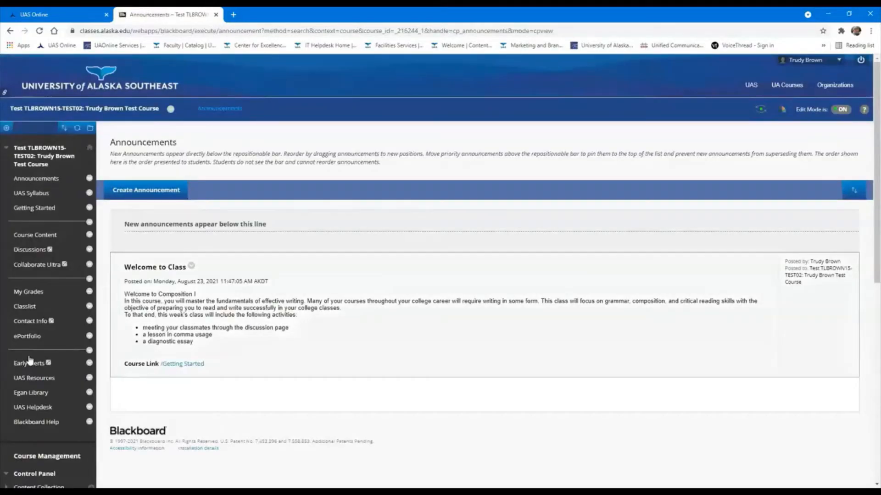
Open the Full Grade Center and check the preview user's completion status in the "Getting to know you" column.
{"action": "scroll", "coordinate": [30, 360], "scroll_direction": "down", "scroll_amount": 8}
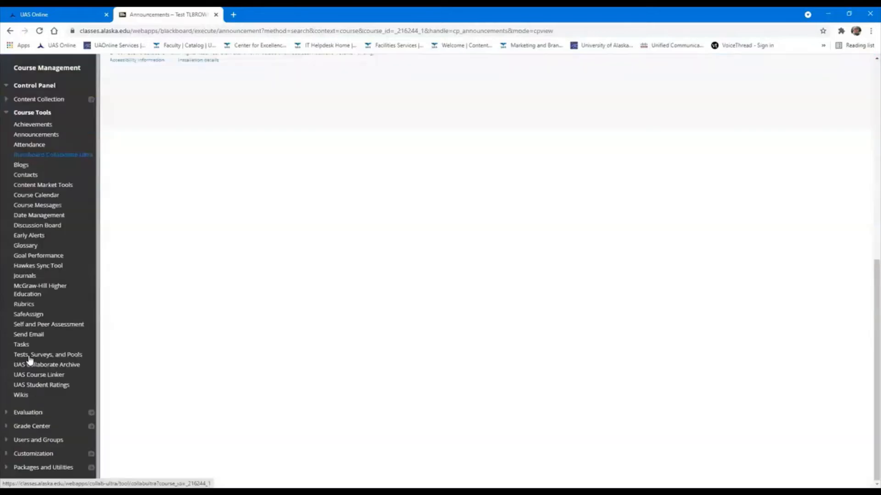
{"action": "left_click", "coordinate": [39, 428]}
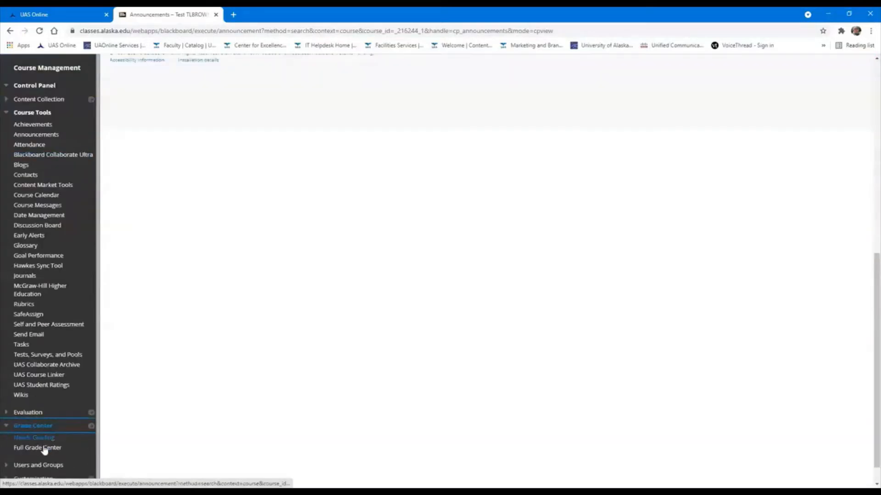
{"action": "left_click", "coordinate": [44, 448]}
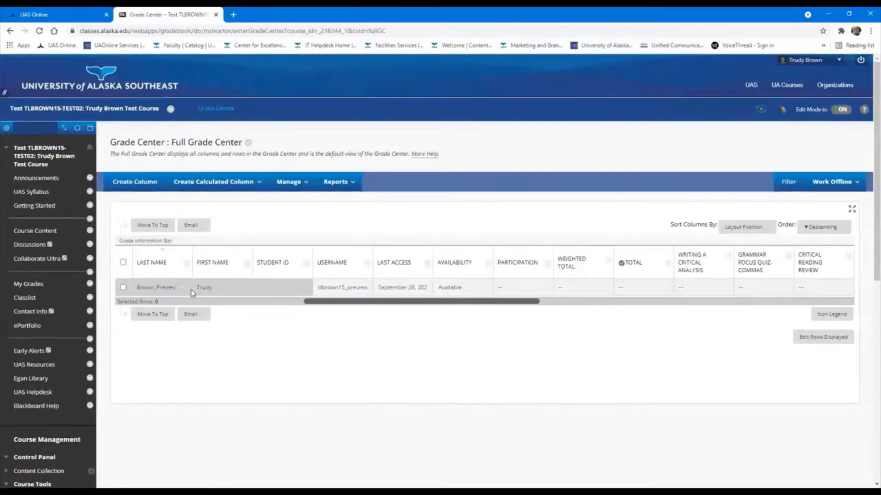
{"action": "left_click_drag", "start_coordinate": [470, 302], "coordinate": [752, 307]}
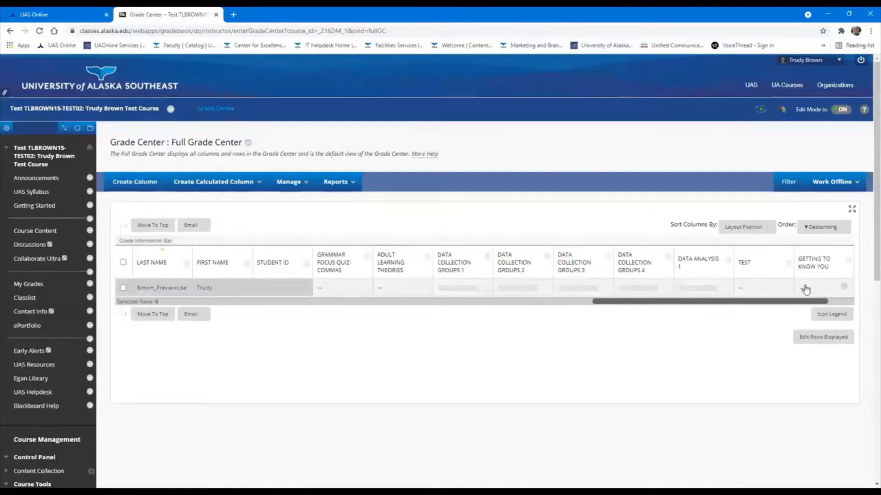
{"action": "mouse_move", "coordinate": [806, 290]}
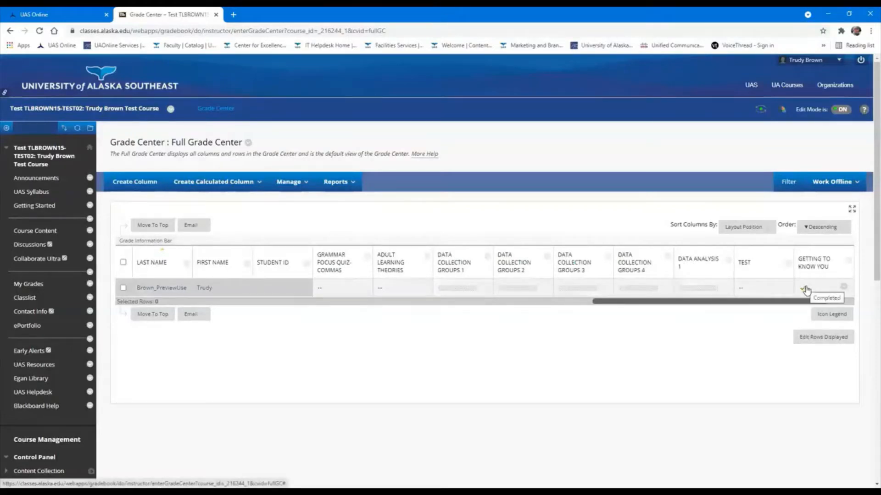
{"action": "left_click", "coordinate": [806, 289]}
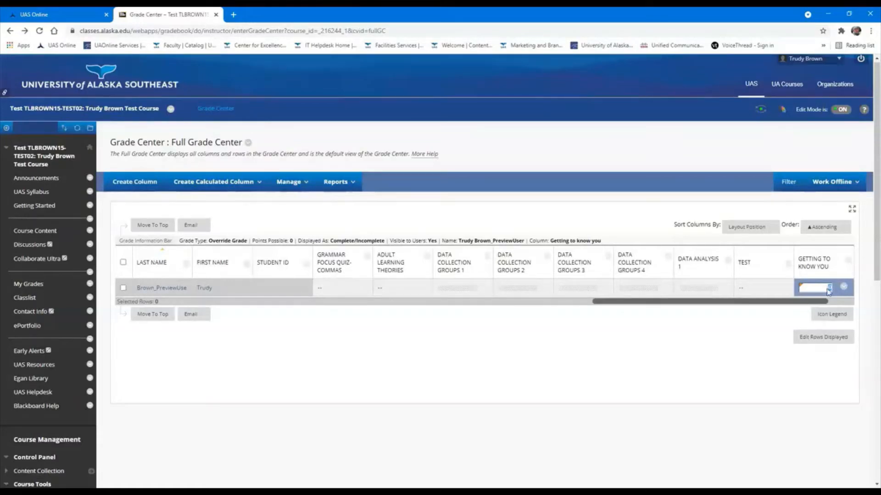
Edit the "Getting to know you" column so it is included in Grade Center calculations, and submit the change.
{"action": "left_click", "coordinate": [848, 261]}
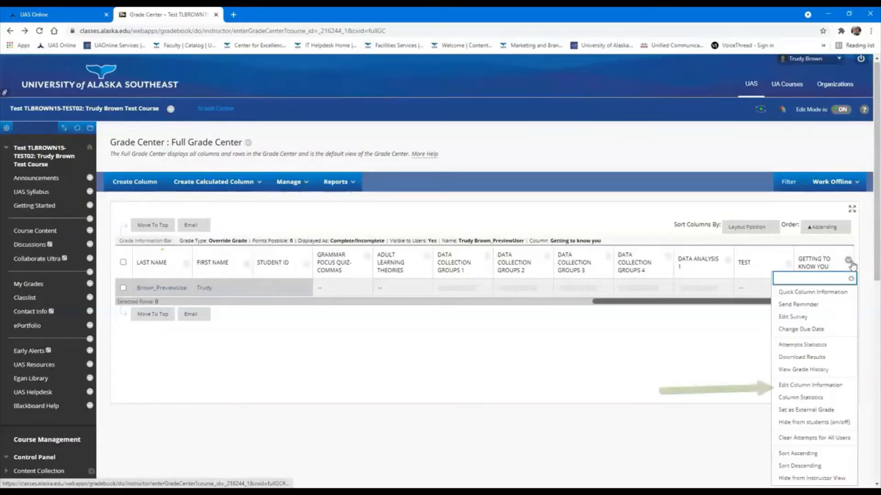
{"action": "left_click", "coordinate": [837, 386]}
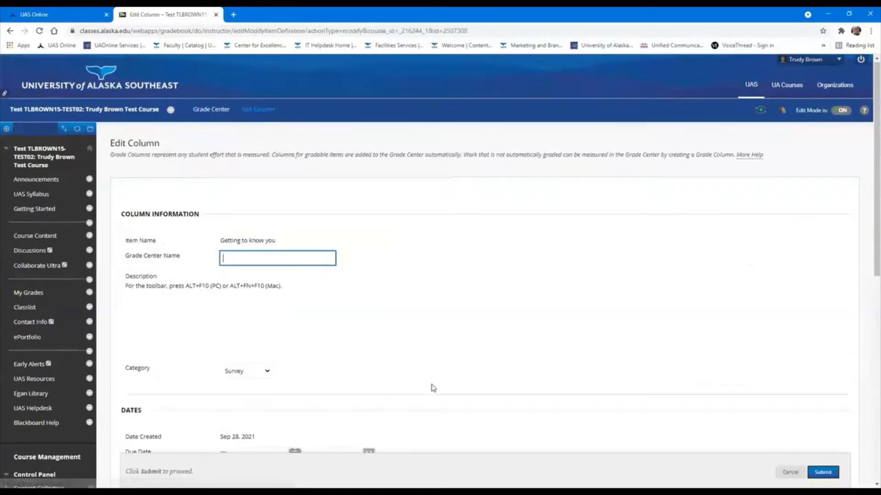
{"action": "scroll", "coordinate": [311, 339], "scroll_direction": "down", "scroll_amount": 6}
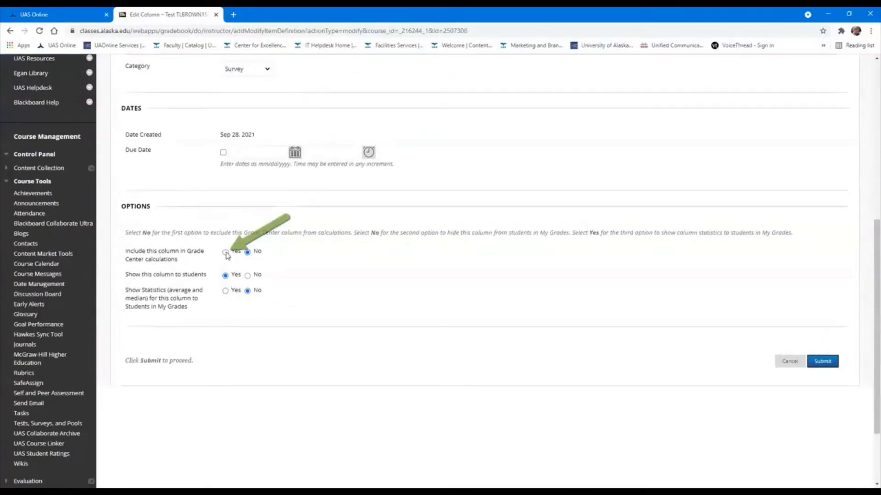
{"action": "left_click", "coordinate": [225, 252]}
{"action": "left_click", "coordinate": [822, 361]}
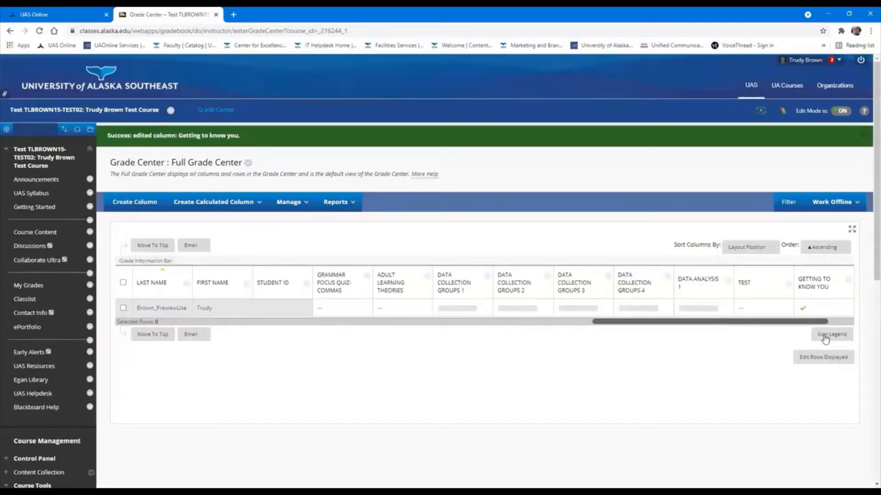
Hide the "Getting to know you" column from the instructor view of the Full Grade Center.
{"action": "left_click", "coordinate": [848, 283]}
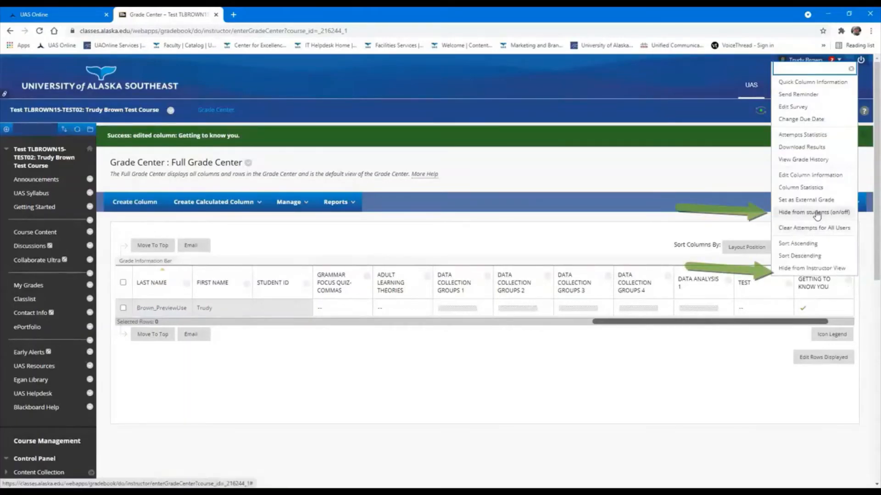
{"action": "left_click", "coordinate": [828, 274]}
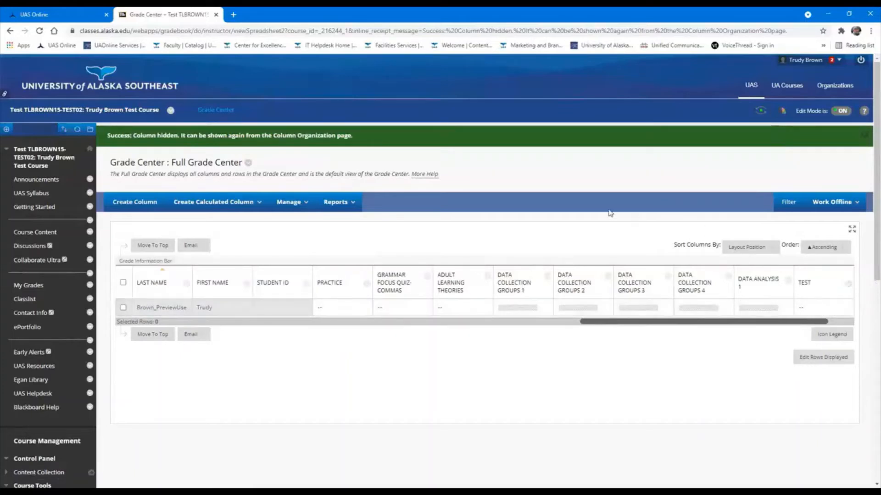
Show the hidden "Getting to know you" column again through Column Organization and submit the change.
{"action": "mouse_move", "coordinate": [297, 211]}
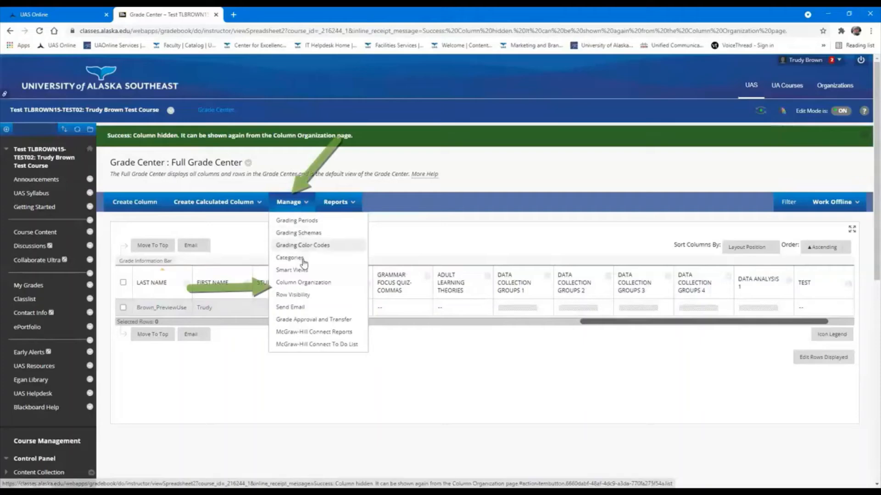
{"action": "left_click", "coordinate": [303, 282]}
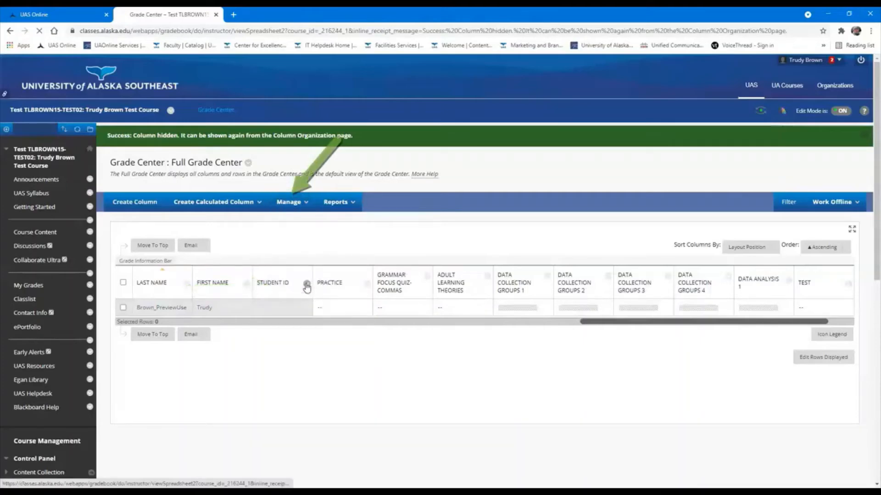
{"action": "scroll", "coordinate": [254, 343], "scroll_direction": "down", "scroll_amount": 6}
{"action": "scroll", "coordinate": [255, 343], "scroll_direction": "down", "scroll_amount": 1}
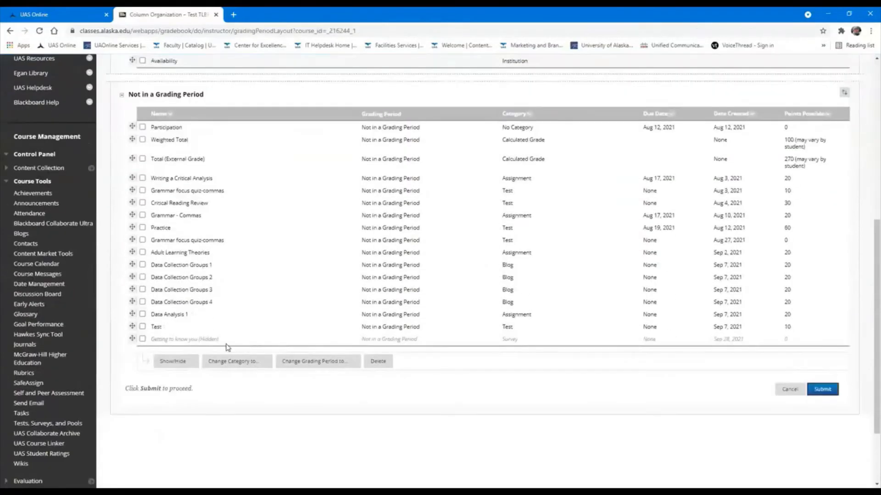
{"action": "left_click", "coordinate": [143, 341]}
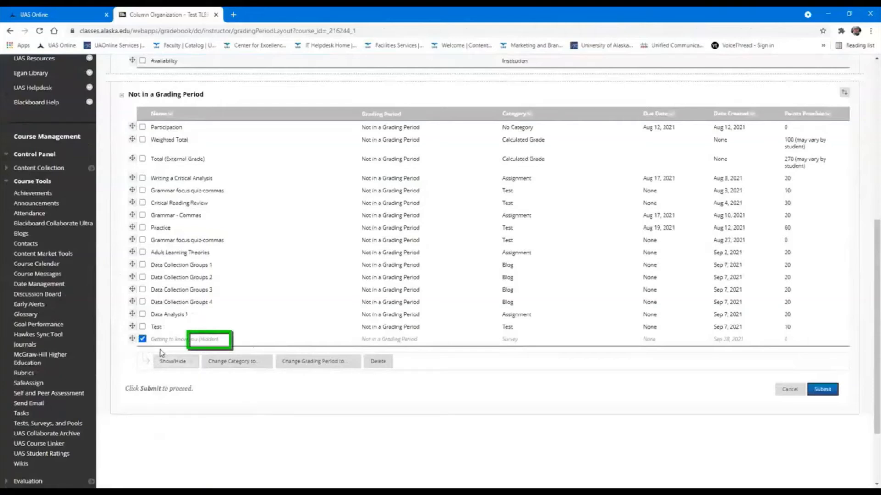
{"action": "left_click", "coordinate": [173, 361]}
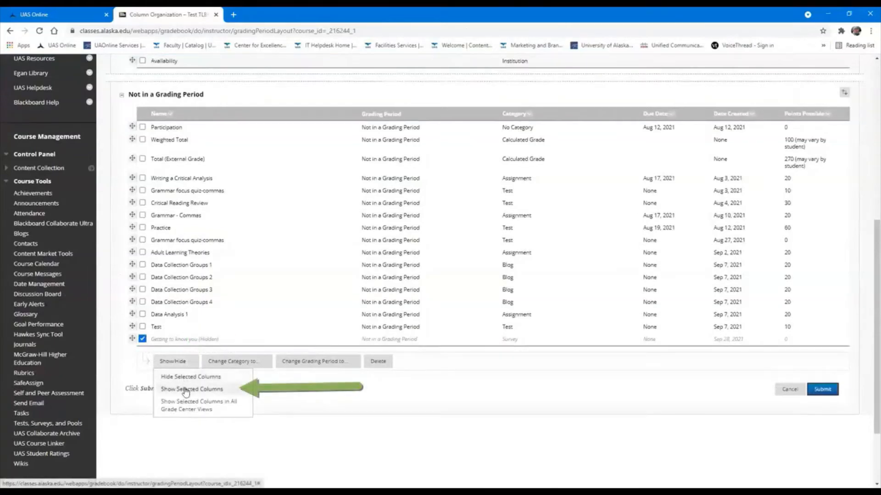
{"action": "left_click", "coordinate": [185, 389]}
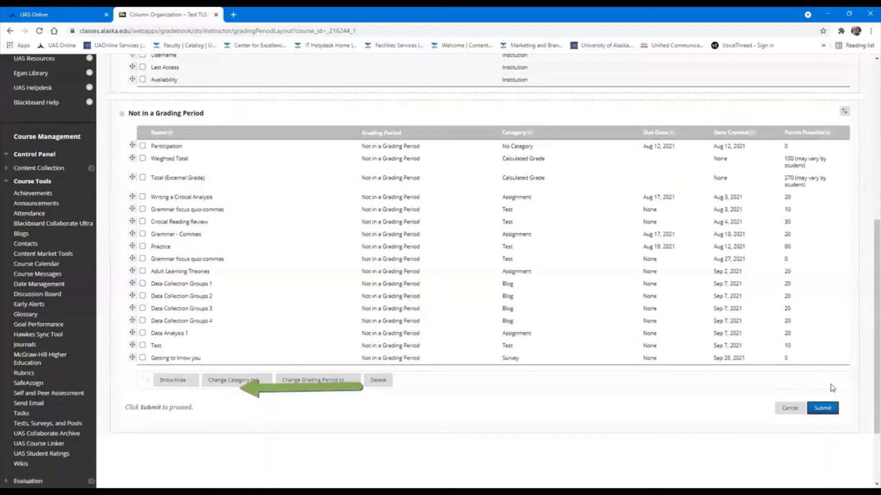
{"action": "left_click", "coordinate": [819, 412]}
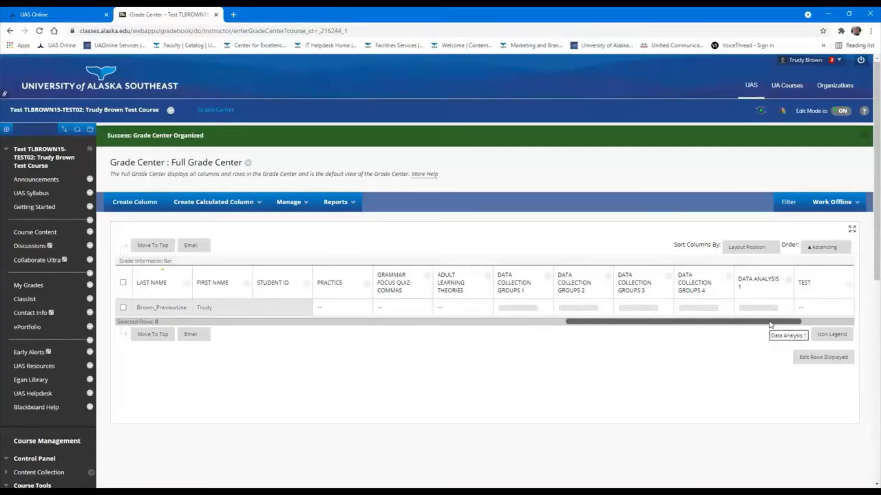
Review the attempts statistics of the "Getting to know you" survey for both questions, and return to the Full Grade Center.
{"action": "left_click_drag", "start_coordinate": [787, 322], "coordinate": [835, 321]}
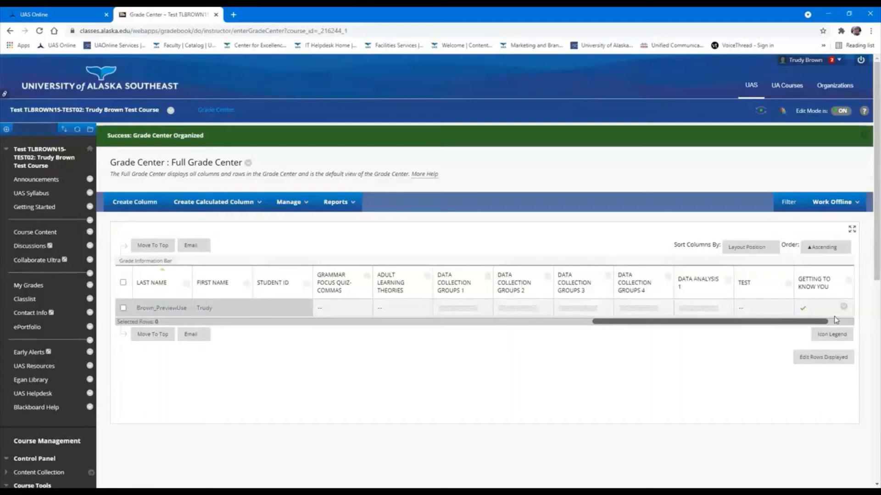
{"action": "left_click", "coordinate": [848, 281]}
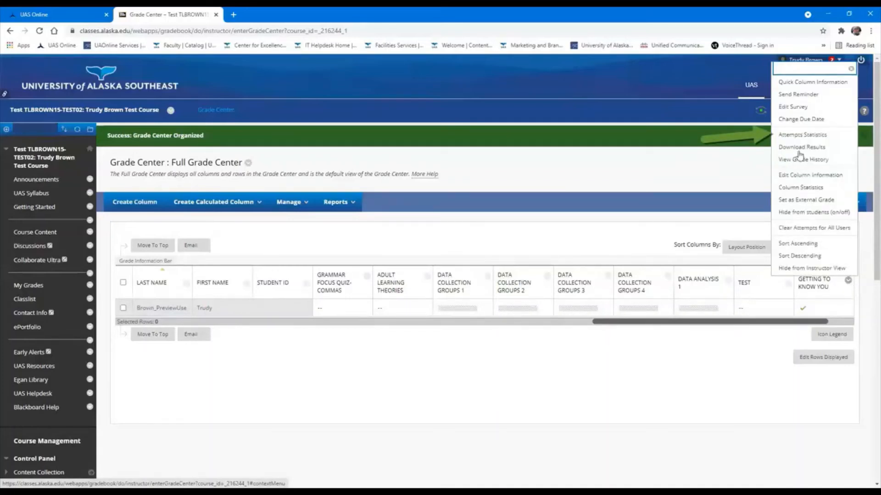
{"action": "left_click", "coordinate": [803, 135]}
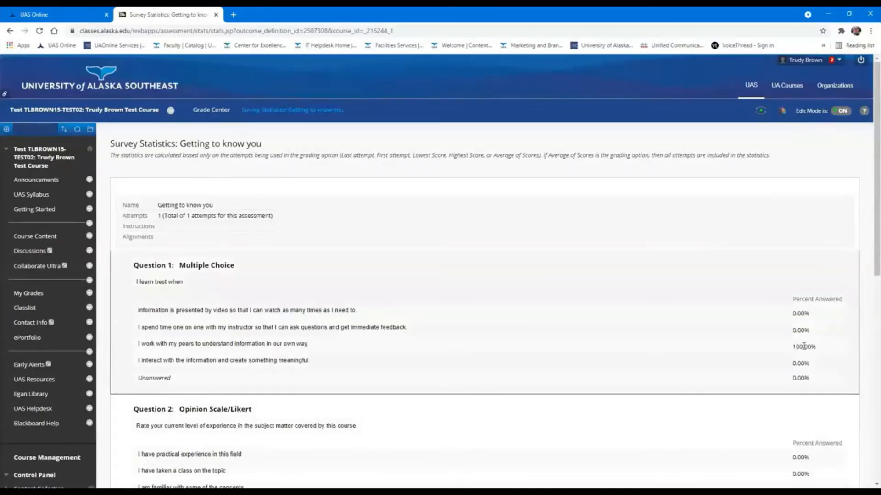
{"action": "scroll", "coordinate": [804, 346], "scroll_direction": "down", "scroll_amount": 4}
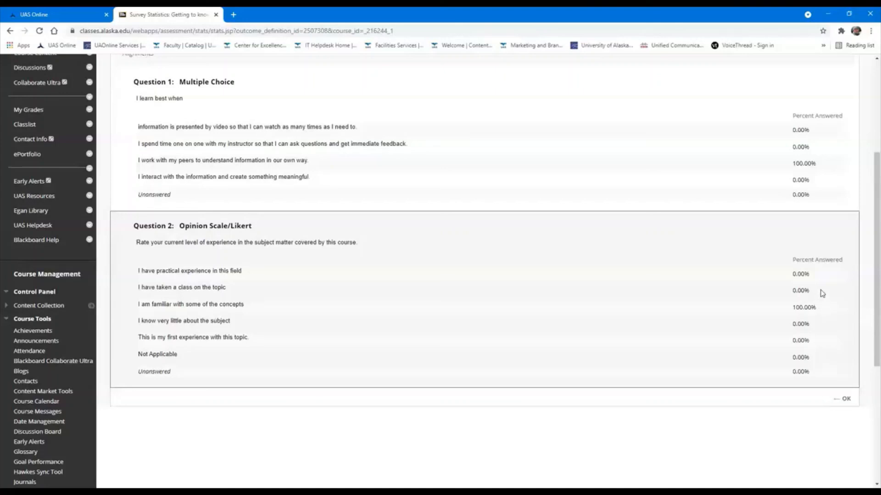
{"action": "left_click", "coordinate": [844, 399]}
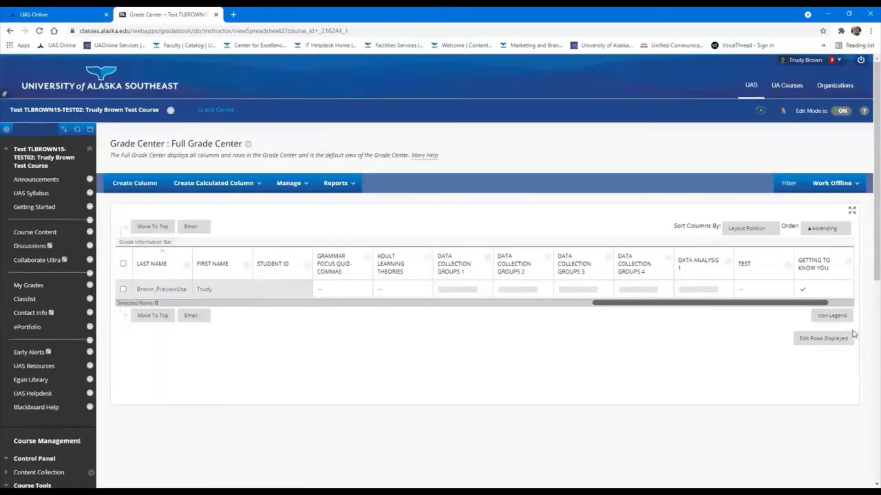
Download the "Getting to know you" survey results as a comma-delimited file.
{"action": "left_click", "coordinate": [847, 263]}
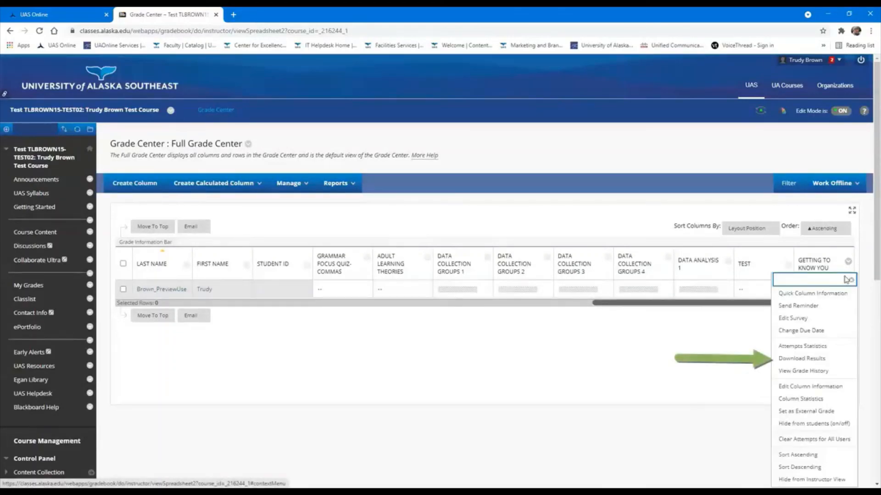
{"action": "left_click", "coordinate": [835, 359]}
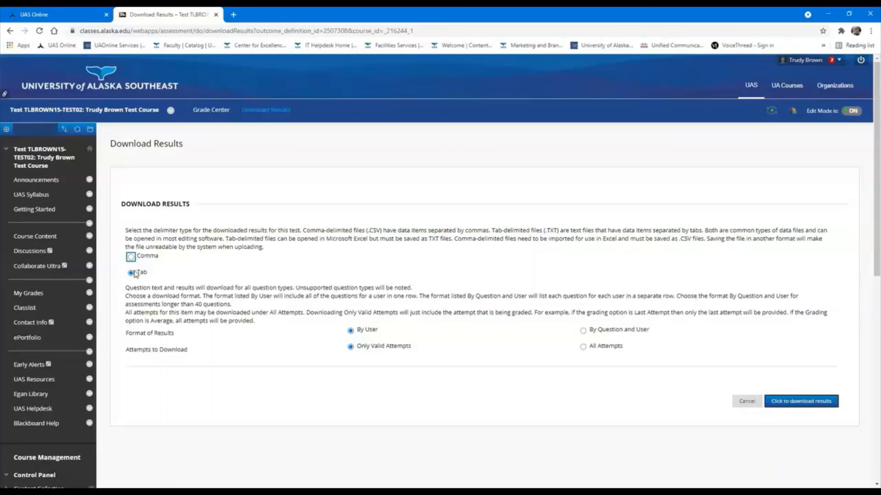
{"action": "left_click", "coordinate": [131, 258]}
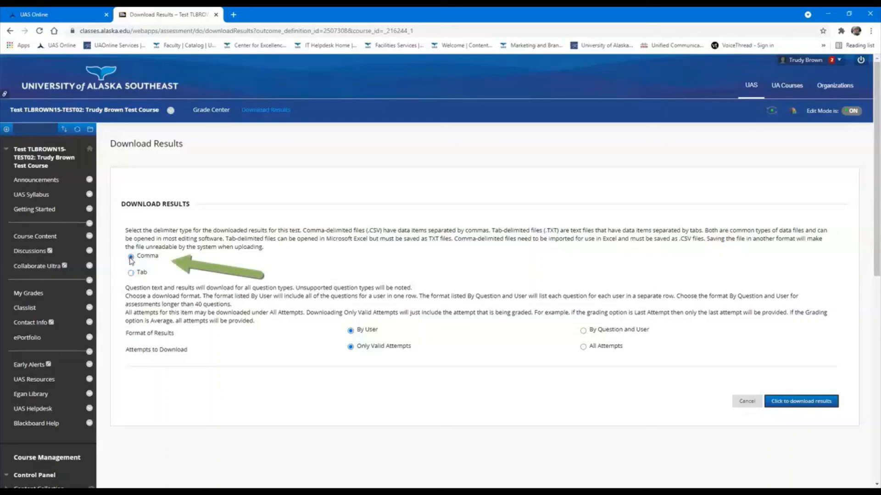
{"action": "left_click", "coordinate": [810, 403]}
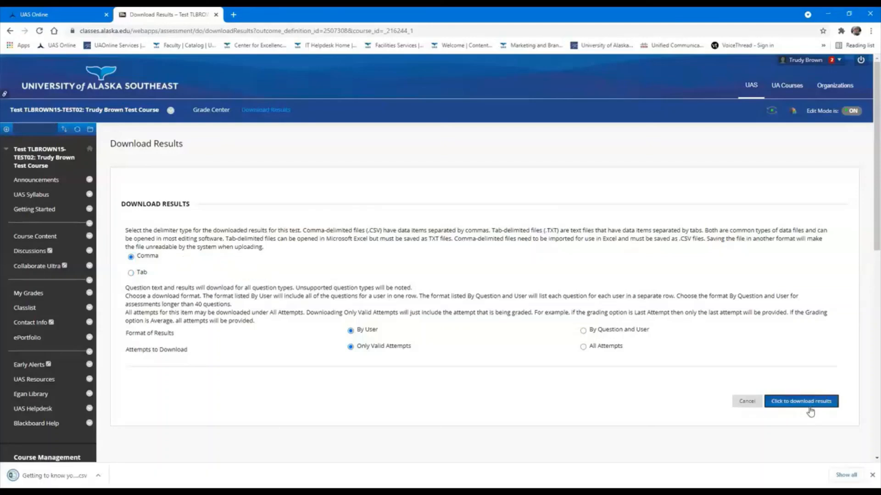